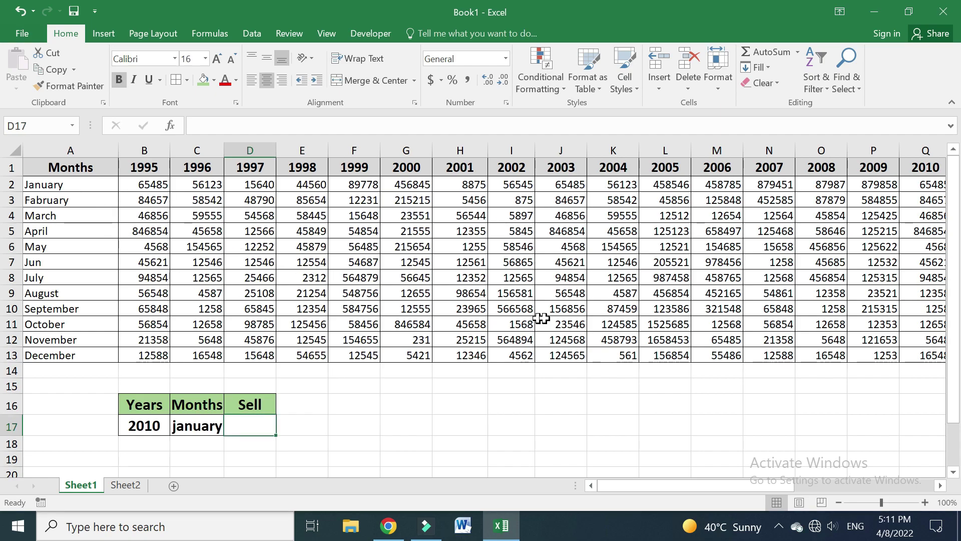
Set the lookup year in cell B17, under Years, to 2020.
left_click_drag(749, 486, 912, 493)
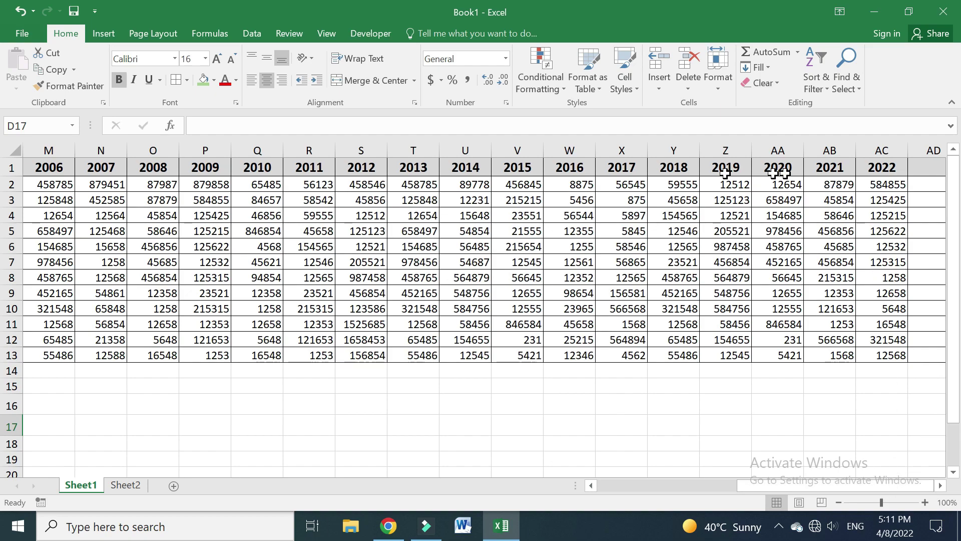
left_click_drag(854, 495, 665, 497)
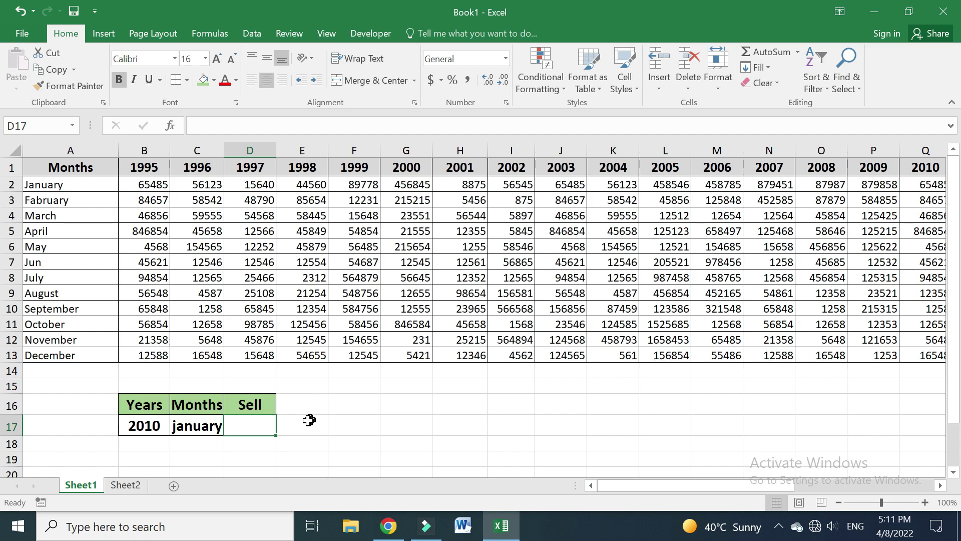
left_click(145, 425)
type("2020")
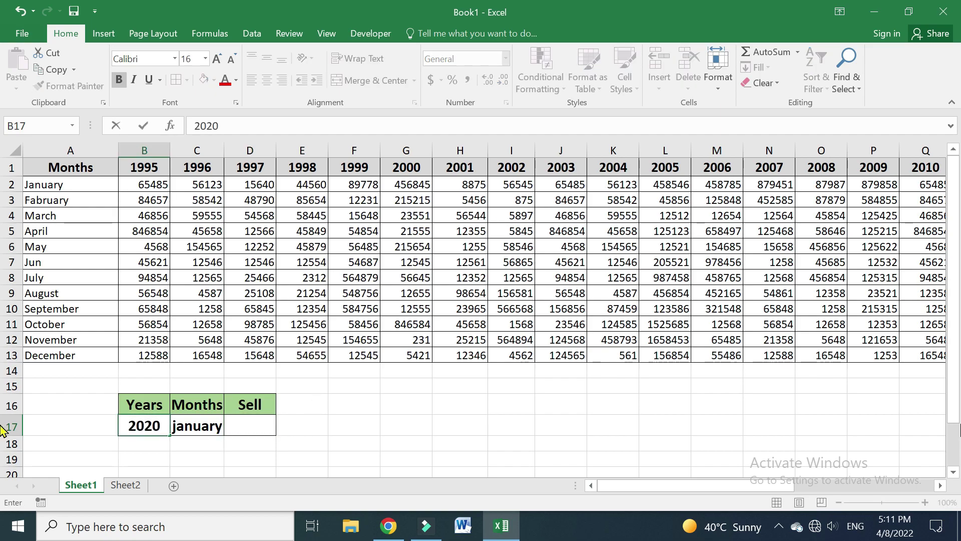
key("Return")
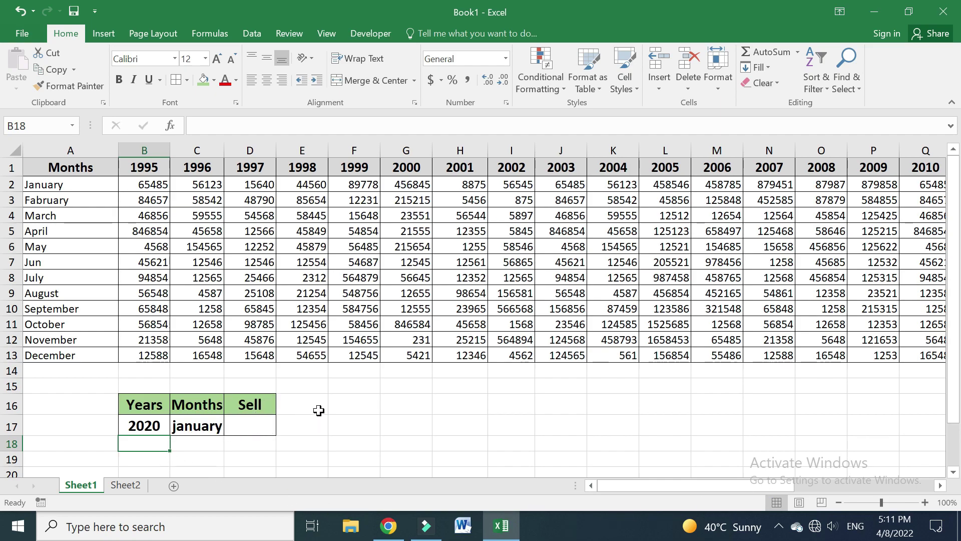
Start an HLOOKUP formula in the Sell cell D17 with the year cell B17 as the lookup value.
left_click(260, 428)
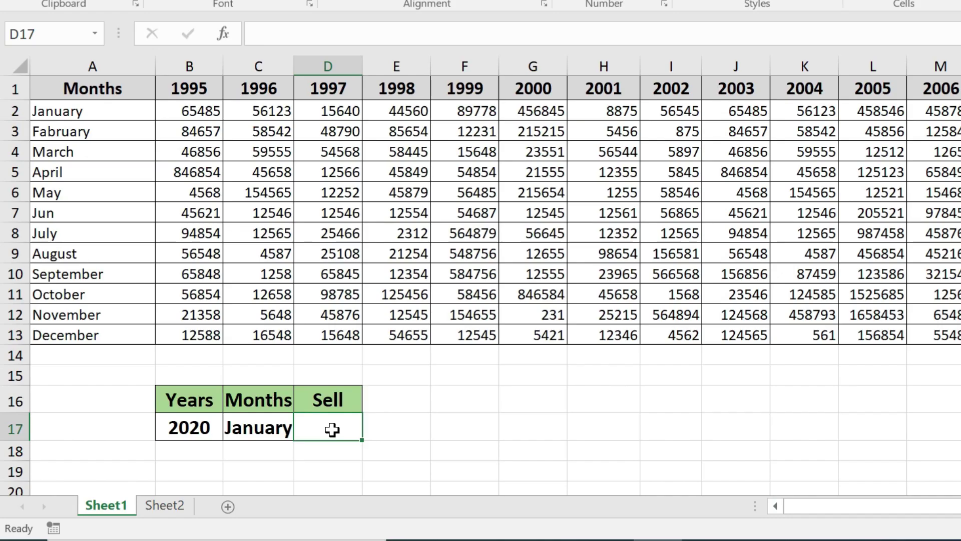
left_click(316, 430)
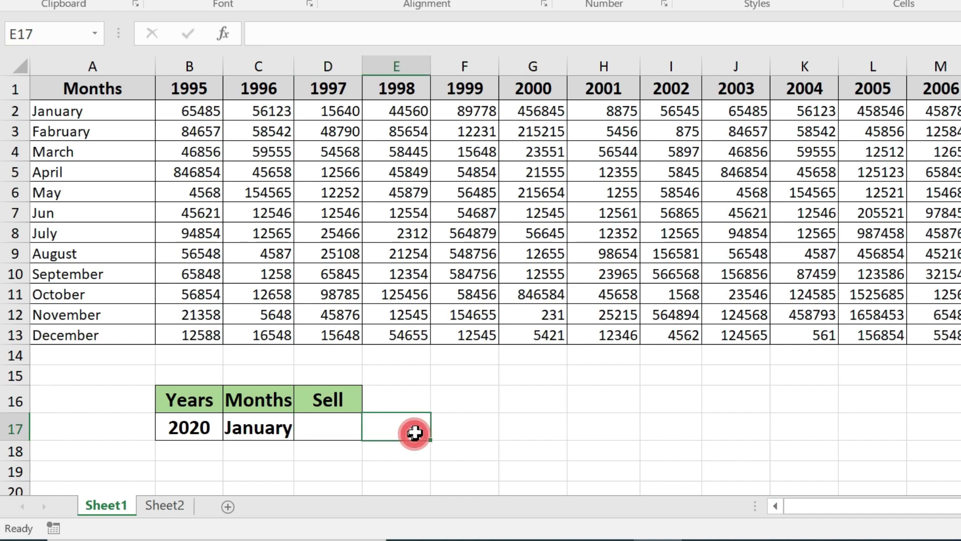
left_click(330, 423)
type("=")
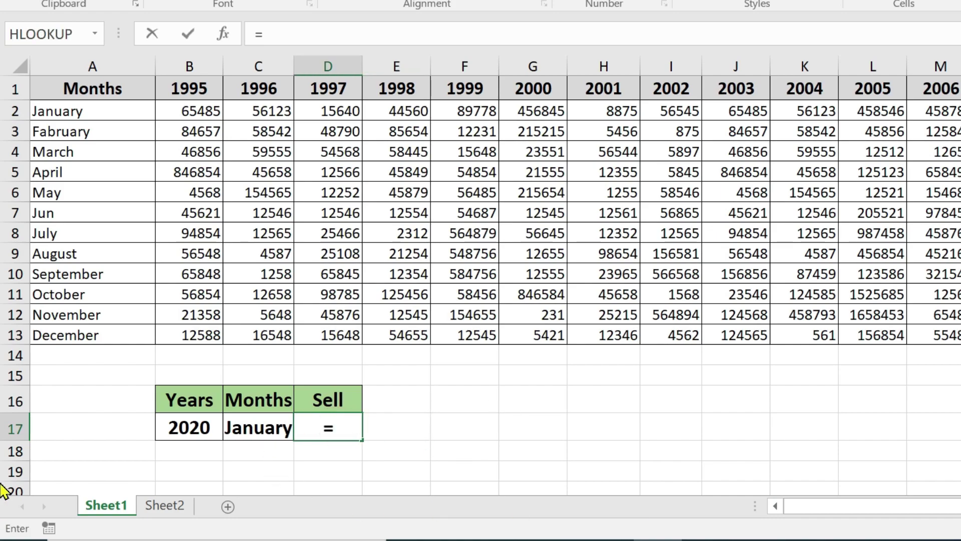
type("hlookup")
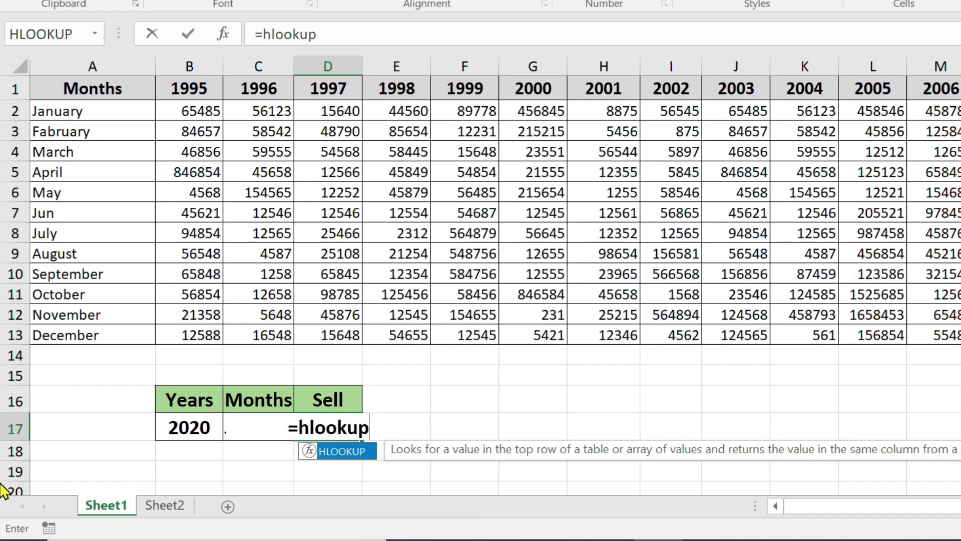
double_click(348, 453)
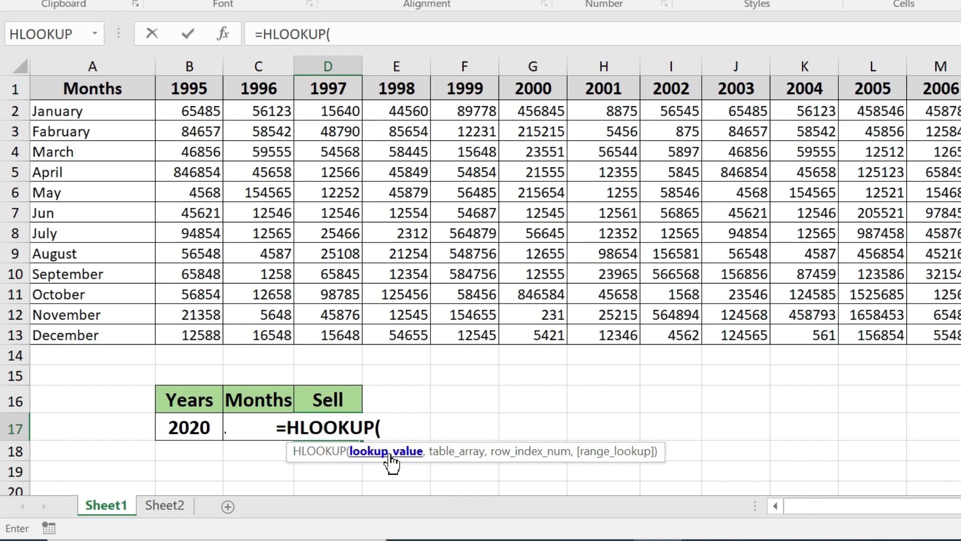
left_click(188, 429)
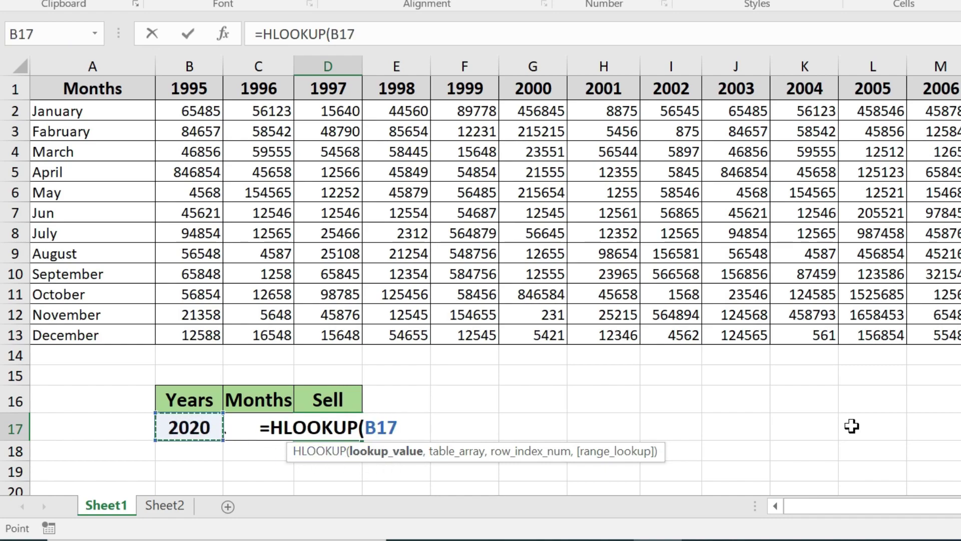
type(",")
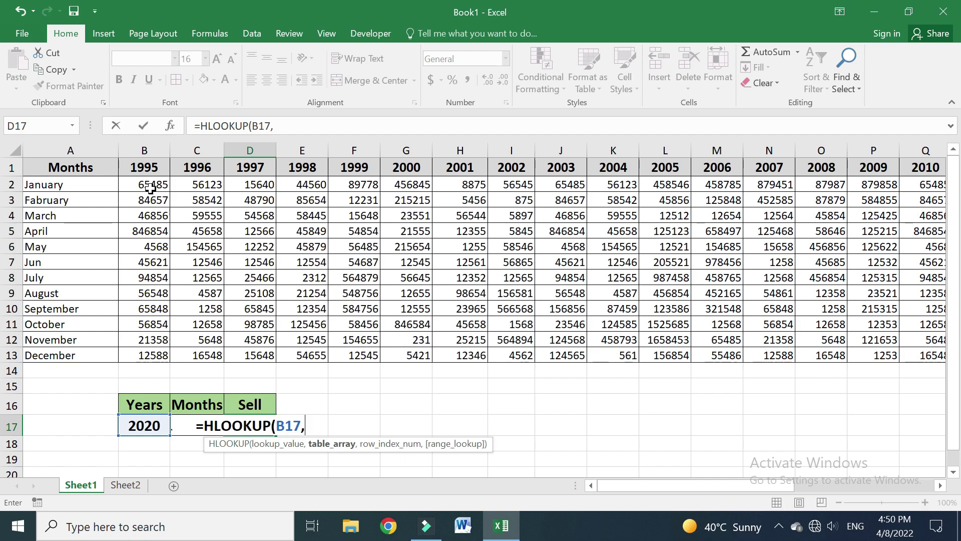
Add the whole year table B1:AC13 as the table array of the HLOOKUP formula.
mouse_move(139, 165)
left_mouse_down()
mouse_move(137, 306)
mouse_move(466, 342)
mouse_move(561, 339)
mouse_move(700, 303)
mouse_move(616, 306)
mouse_move(926, 324)
mouse_move(901, 340)
mouse_move(170, 322)
mouse_move(145, 338)
mouse_move(248, 340)
mouse_move(201, 228)
mouse_move(150, 184)
mouse_move(152, 168)
left_mouse_up()
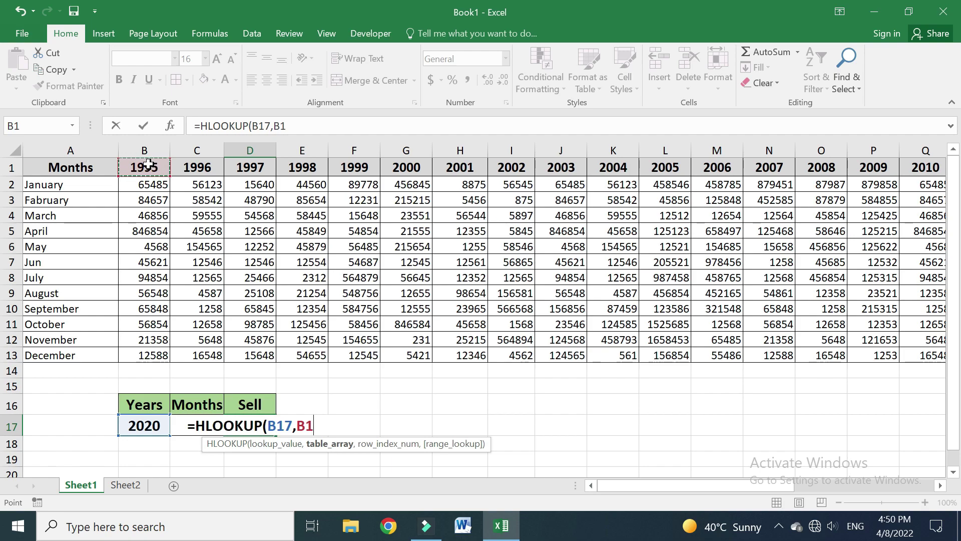
key("ctrl+shift+Down")
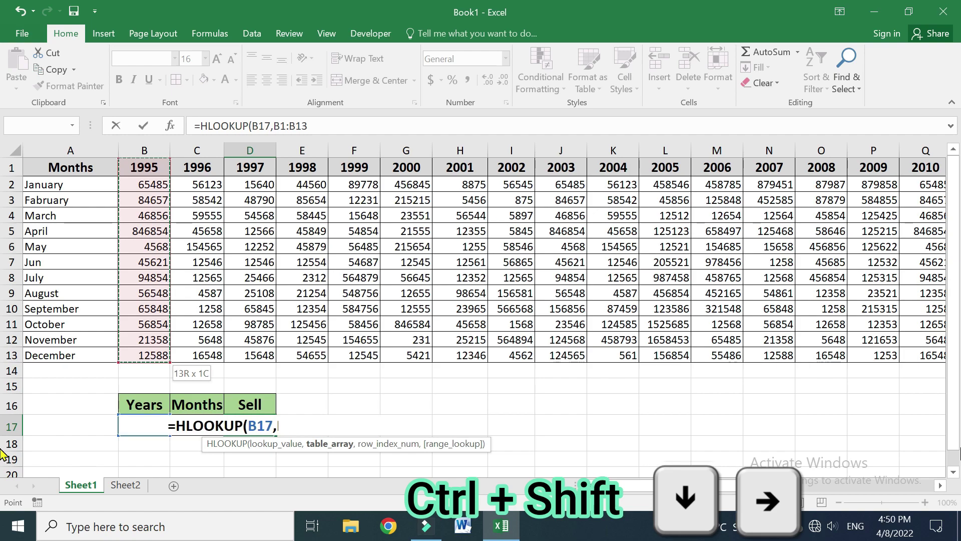
key("ctrl+shift+Right")
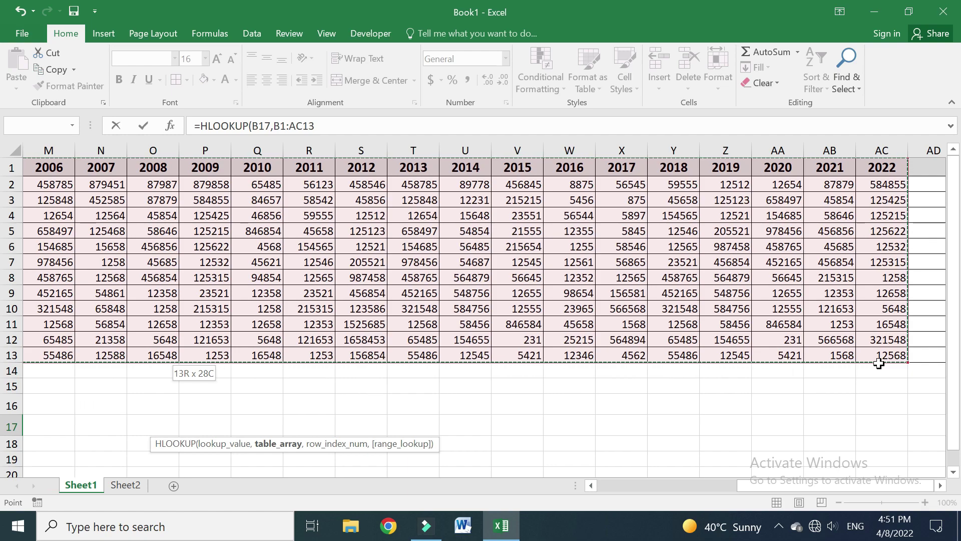
left_click_drag(738, 486, 601, 495)
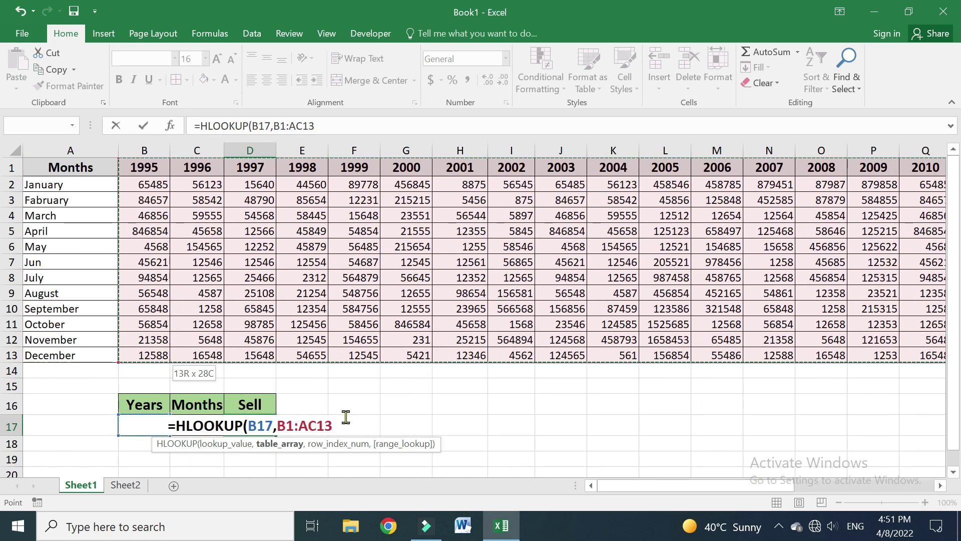
type(",")
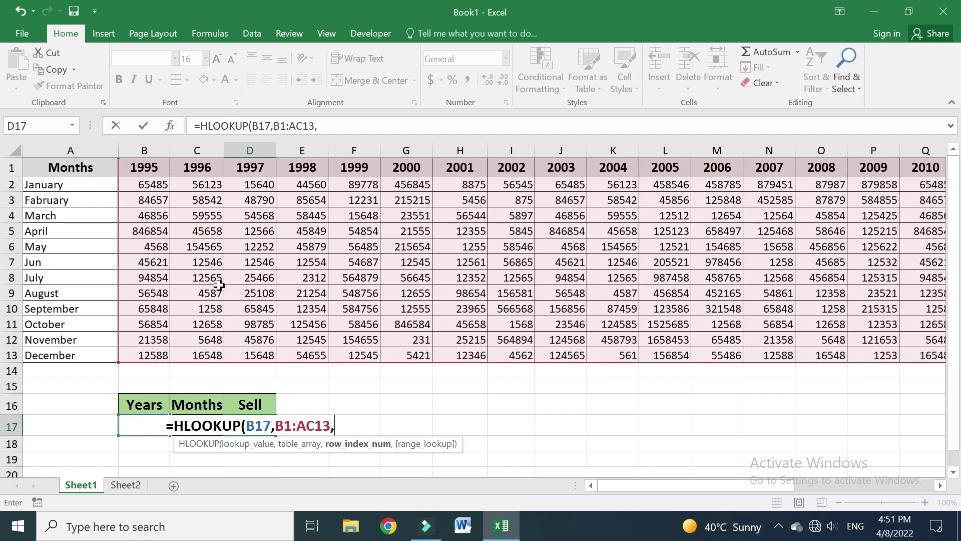
Complete the HLOOKUP with row index 2 and exact match 0, and check it against the January 2020 figure in the table.
type("2")
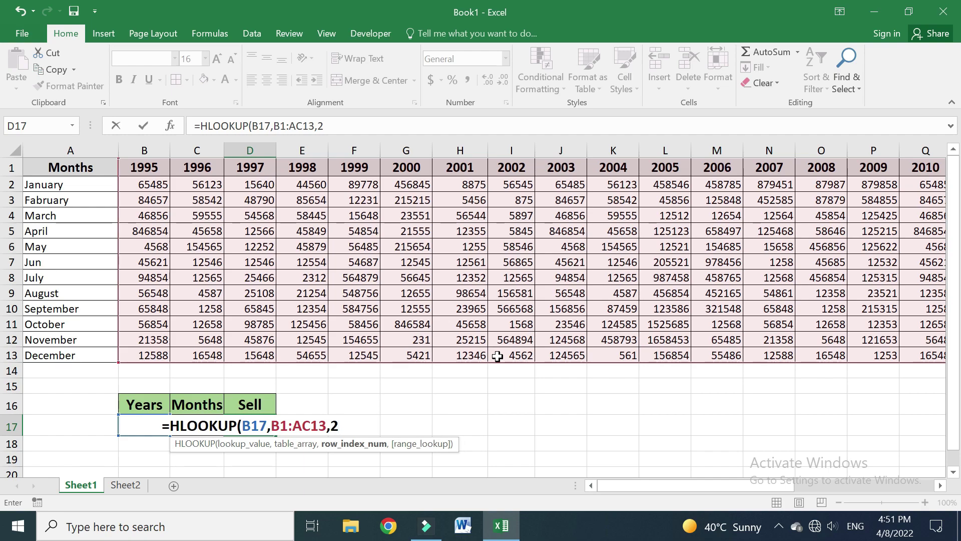
type(",")
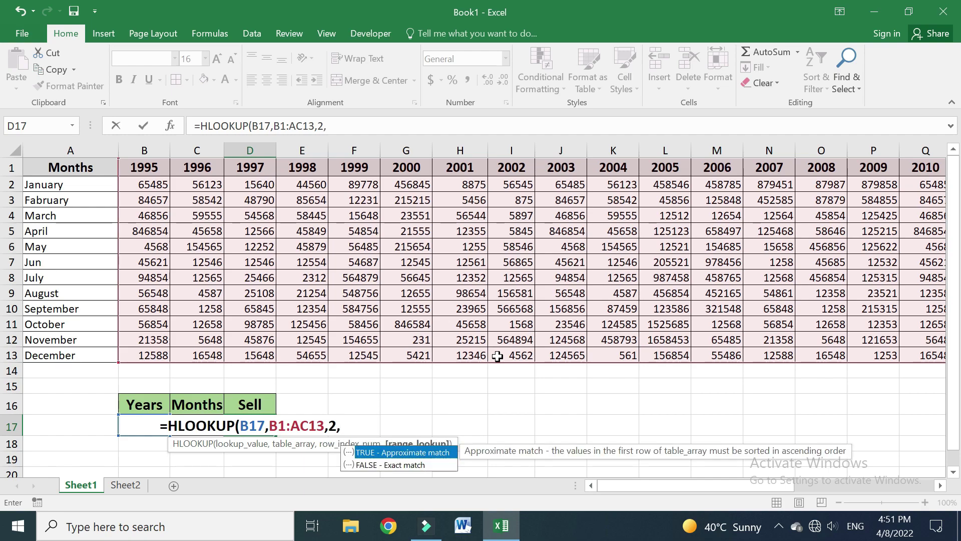
type("0")
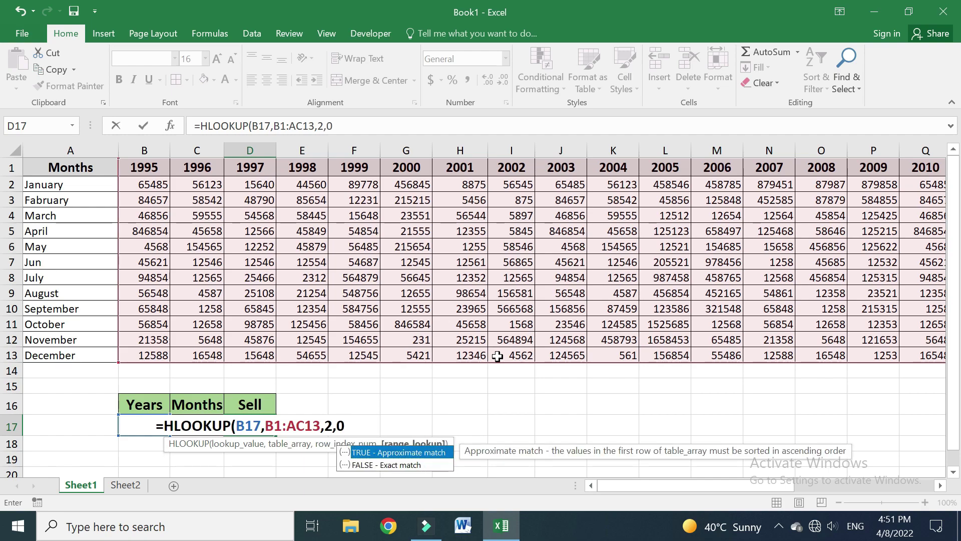
type(")")
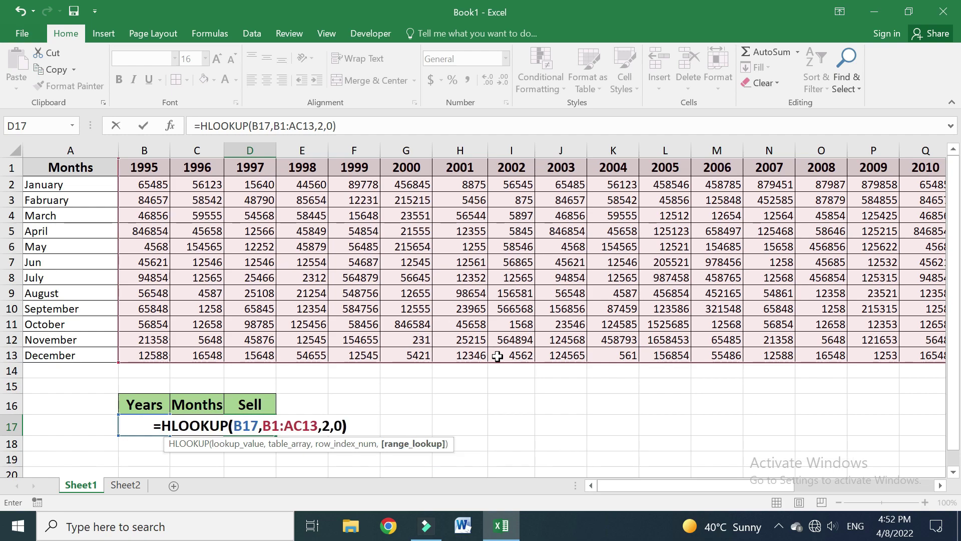
key("Return")
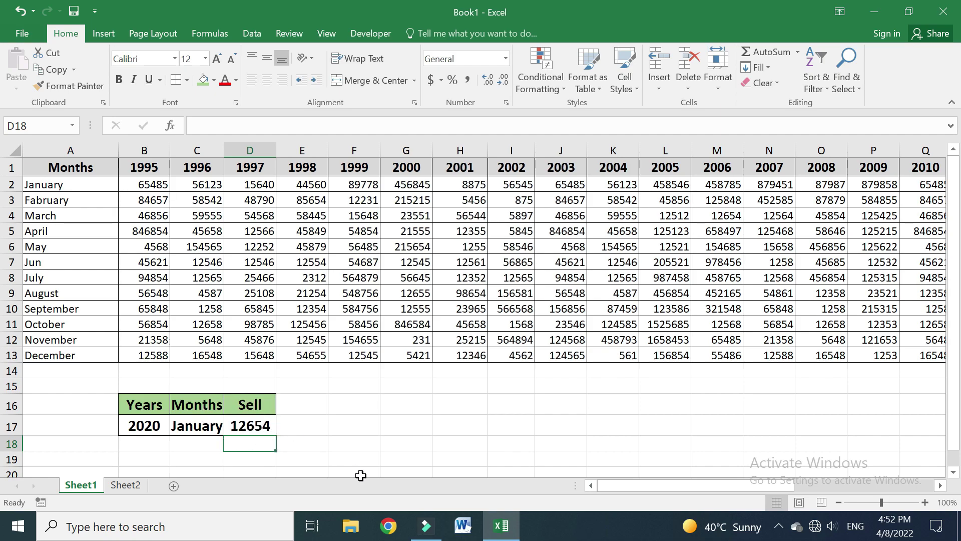
left_click_drag(724, 486, 851, 493)
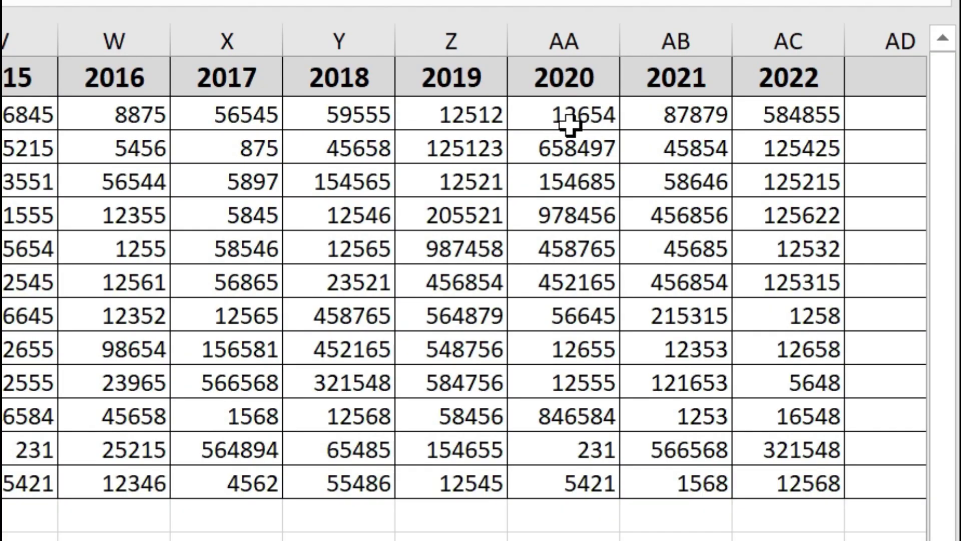
left_click(569, 123)
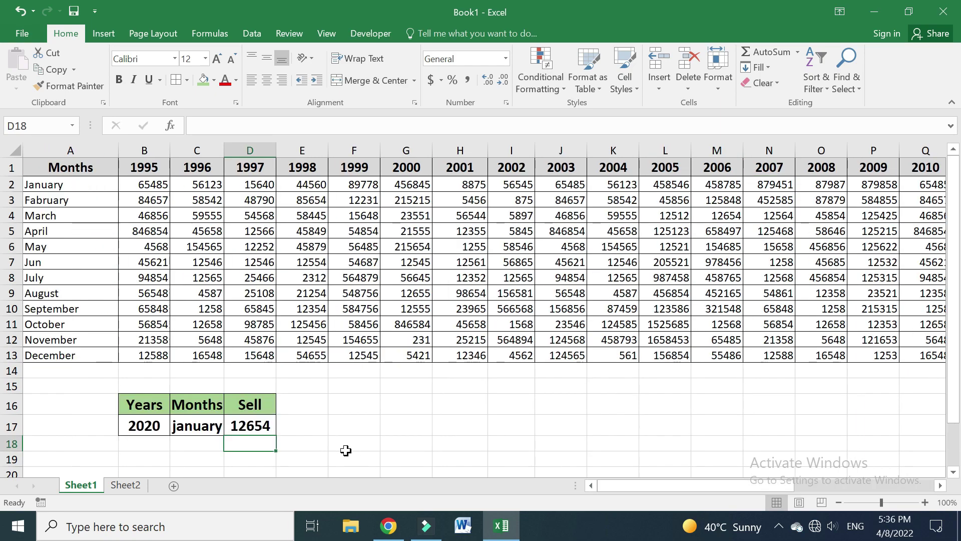
Change the lookup year in B17 to 2010.
left_click(137, 425)
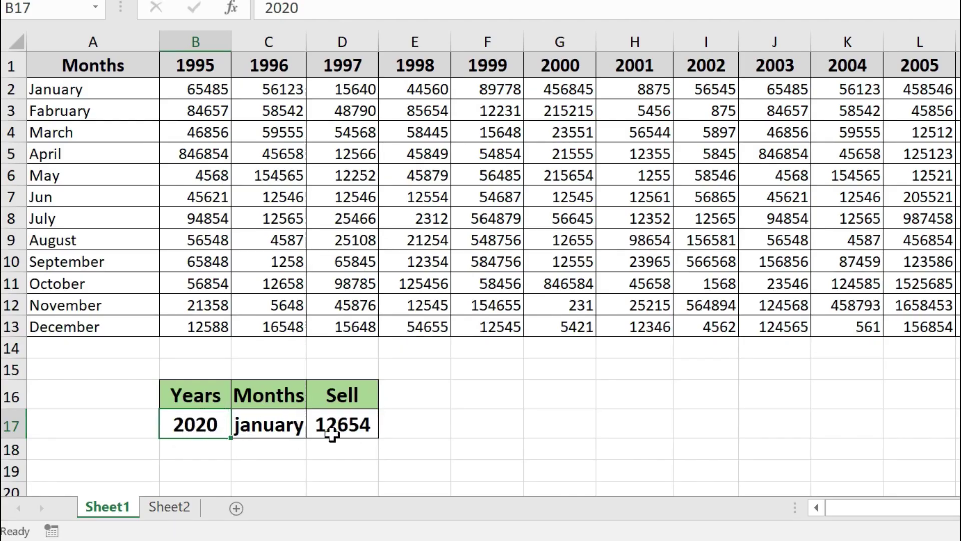
type("2010")
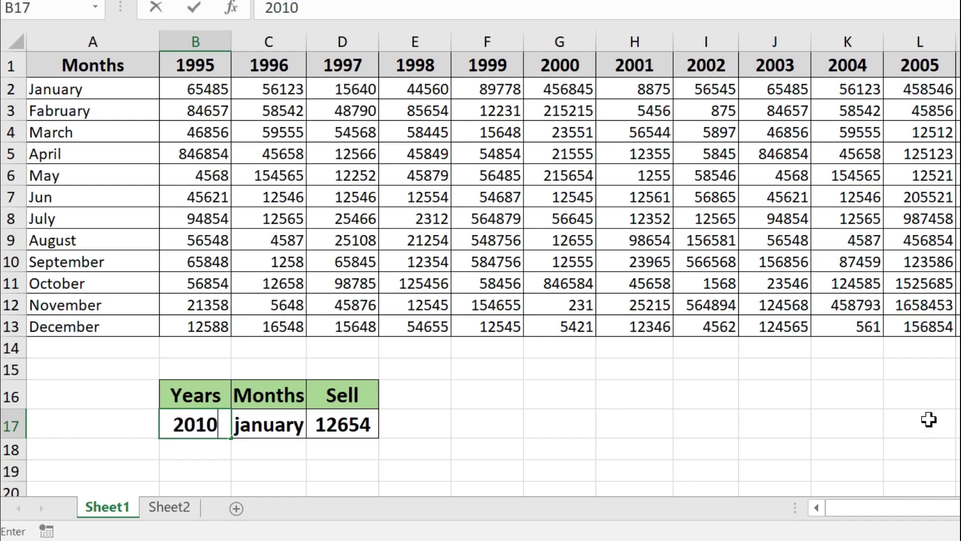
key("Return")
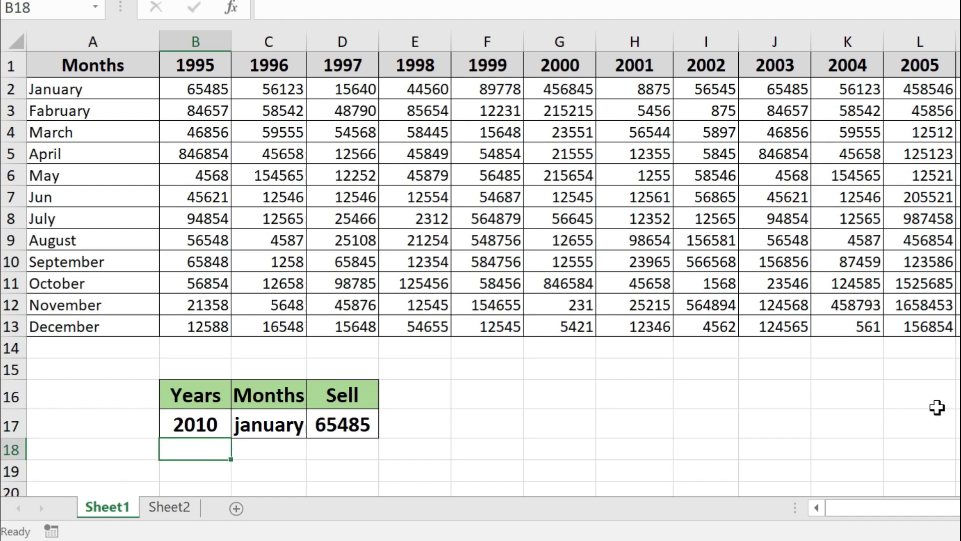
Change the row index number in the D17 HLOOKUP formula to 4 for the March row.
left_click(280, 427)
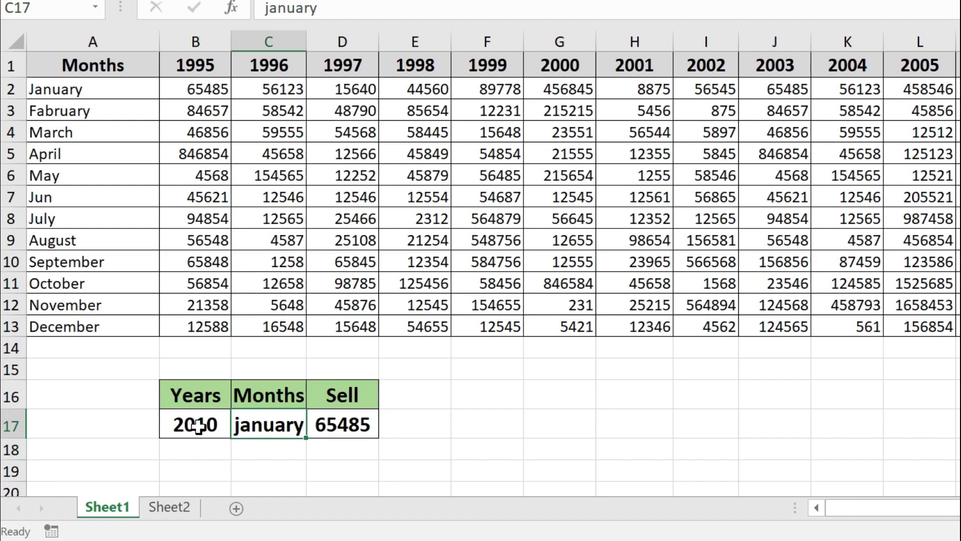
double_click(341, 422)
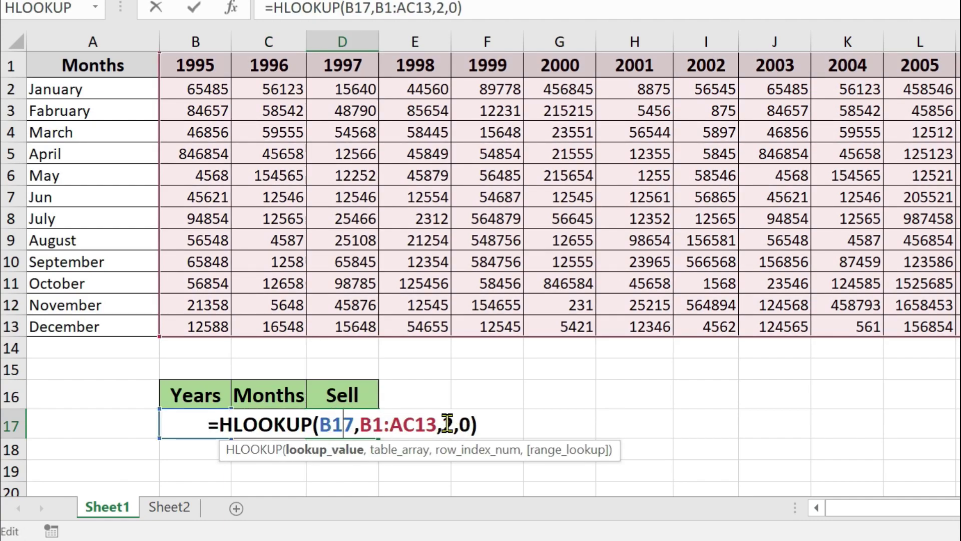
left_click(449, 423)
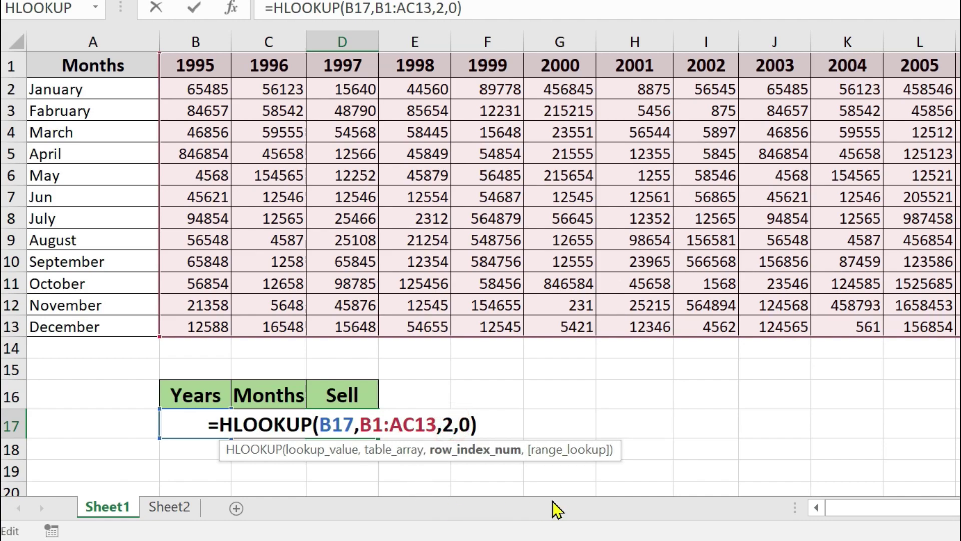
key("BackSpace")
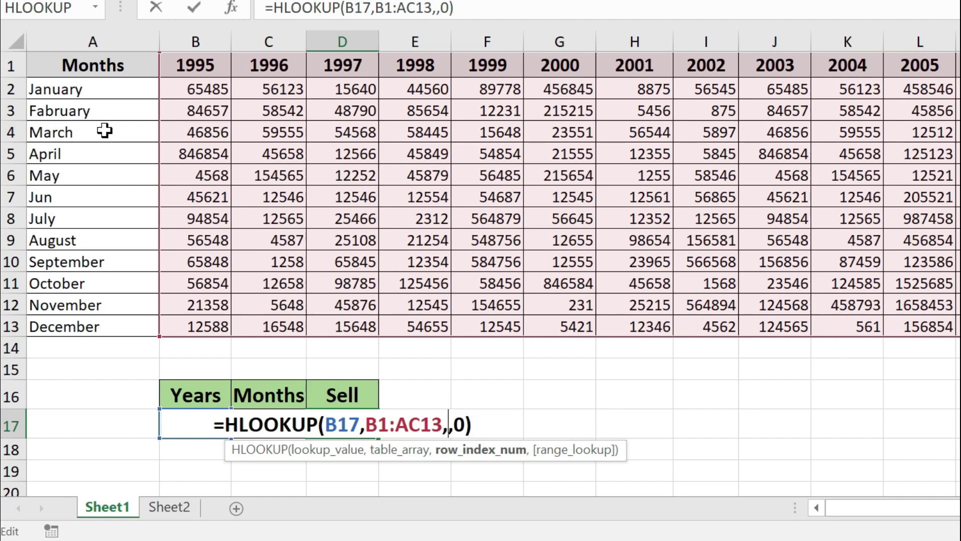
type("4")
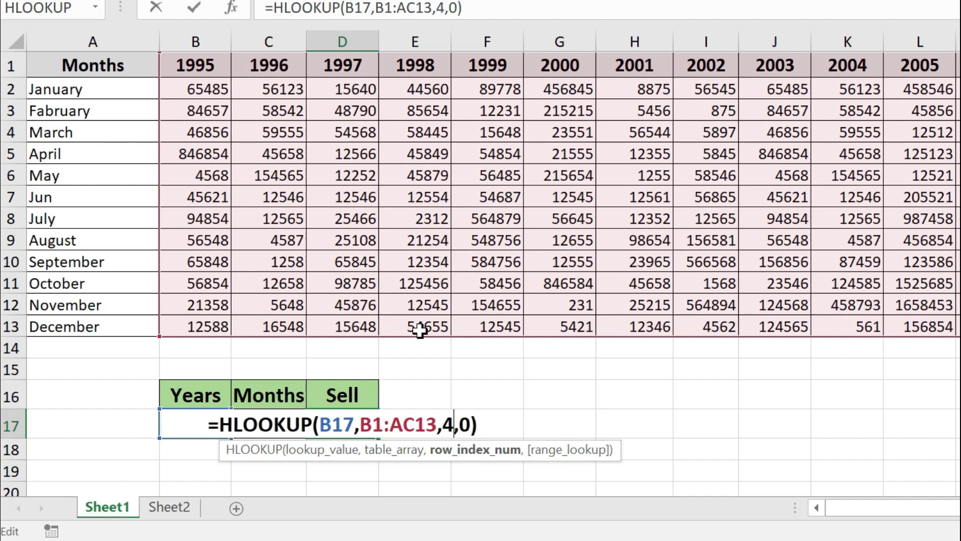
key("Return")
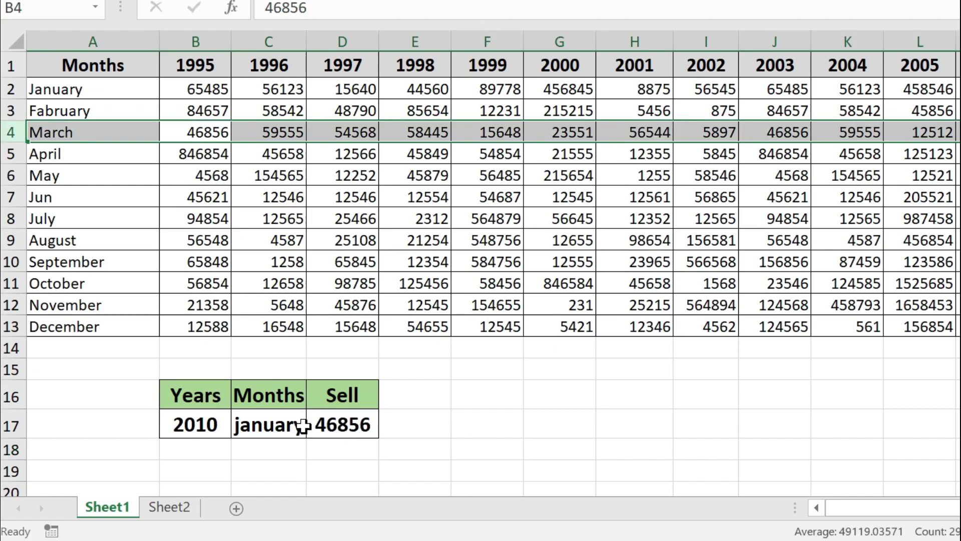
Enter the year 2020 in cell G19, beside the lookup block.
left_click(278, 426)
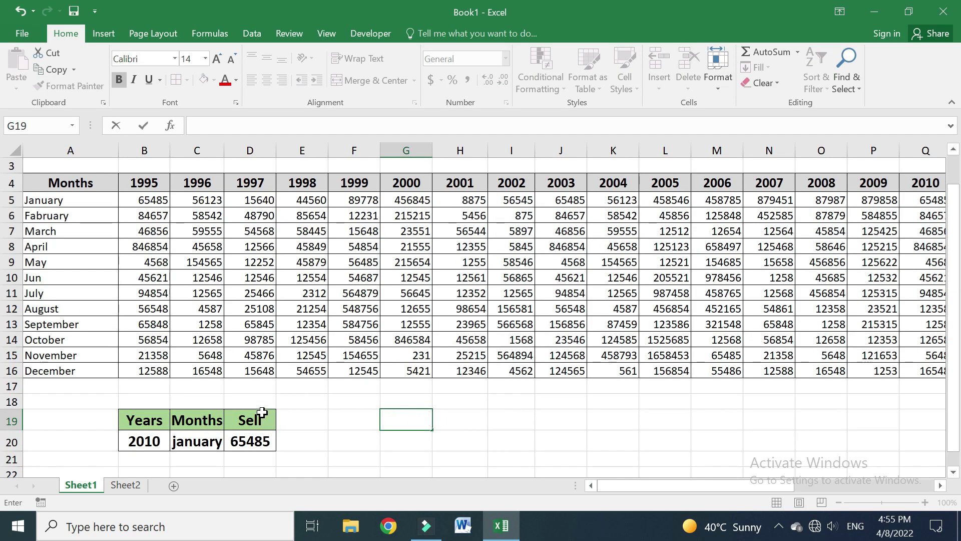
type("2020")
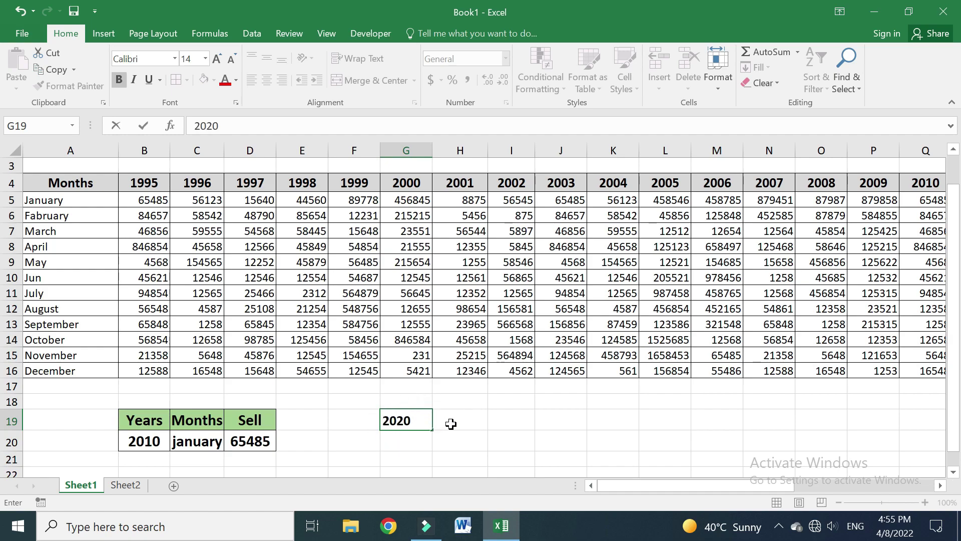
left_click(454, 419)
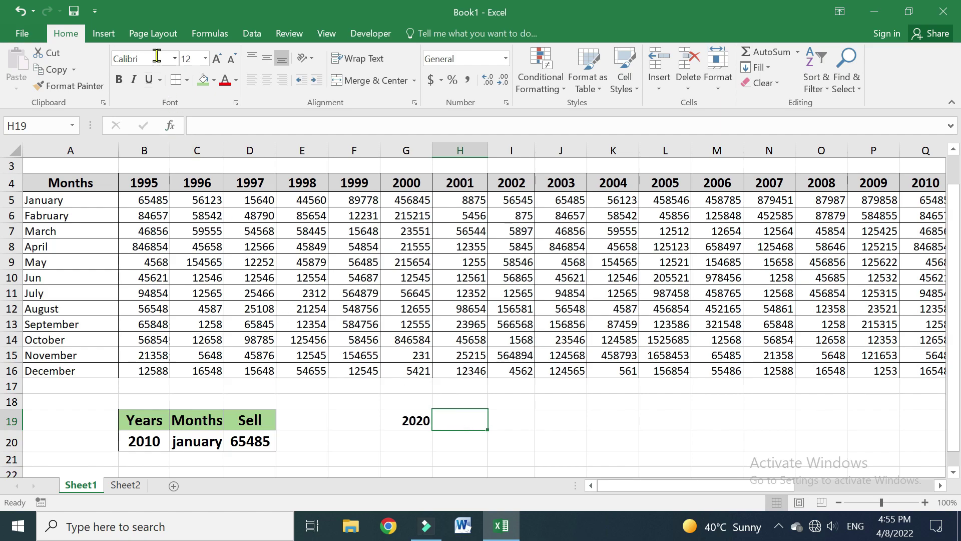
Search the function library for hlookup and insert the HLOOKUP function into cell H19.
left_click(218, 35)
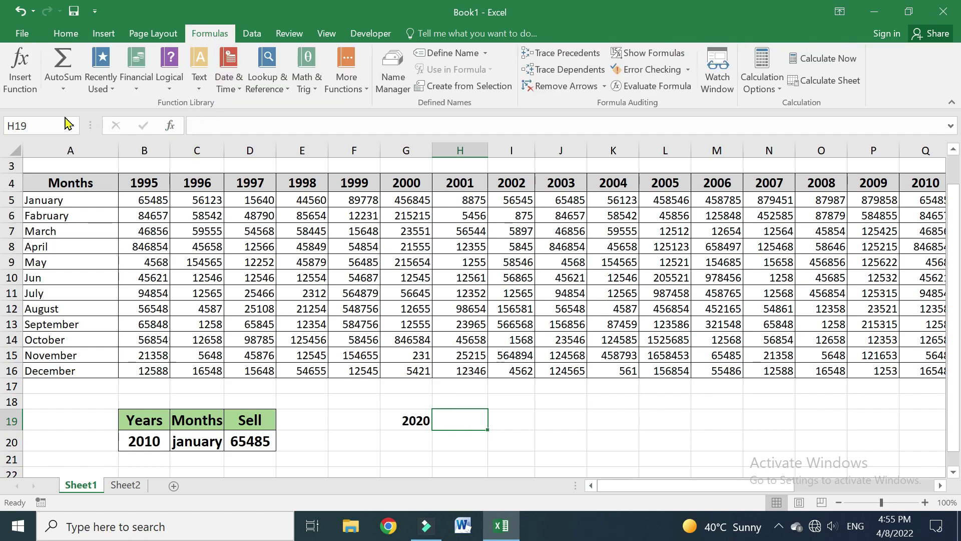
left_click(20, 76)
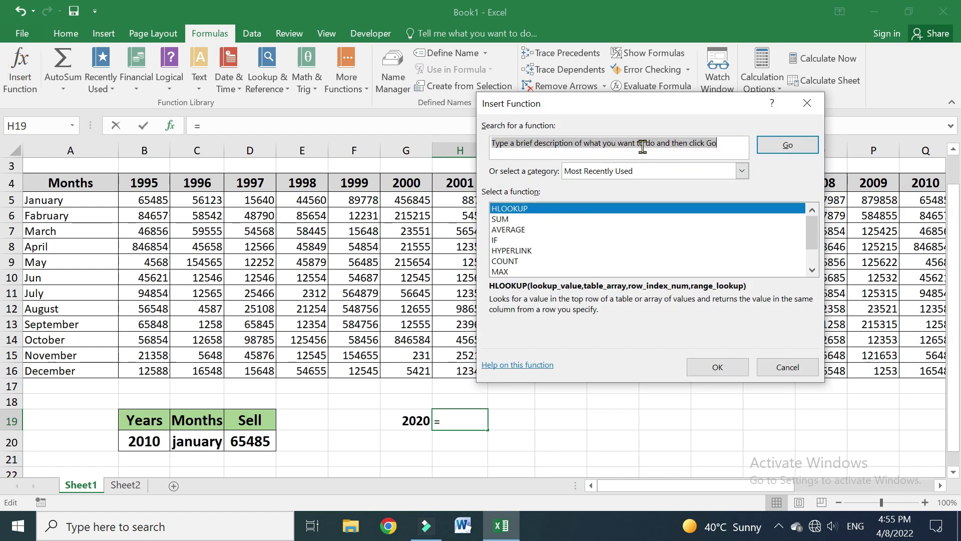
type("hlookup")
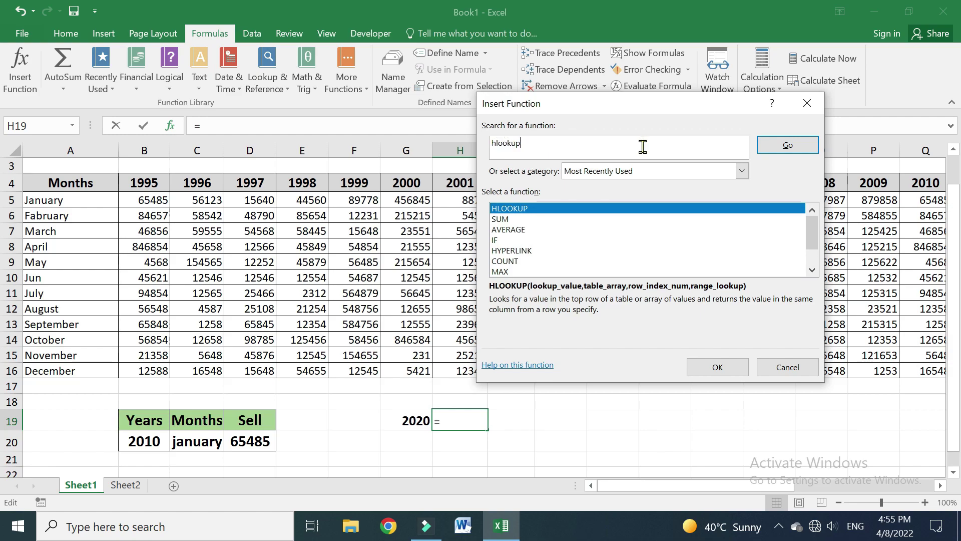
left_click(787, 145)
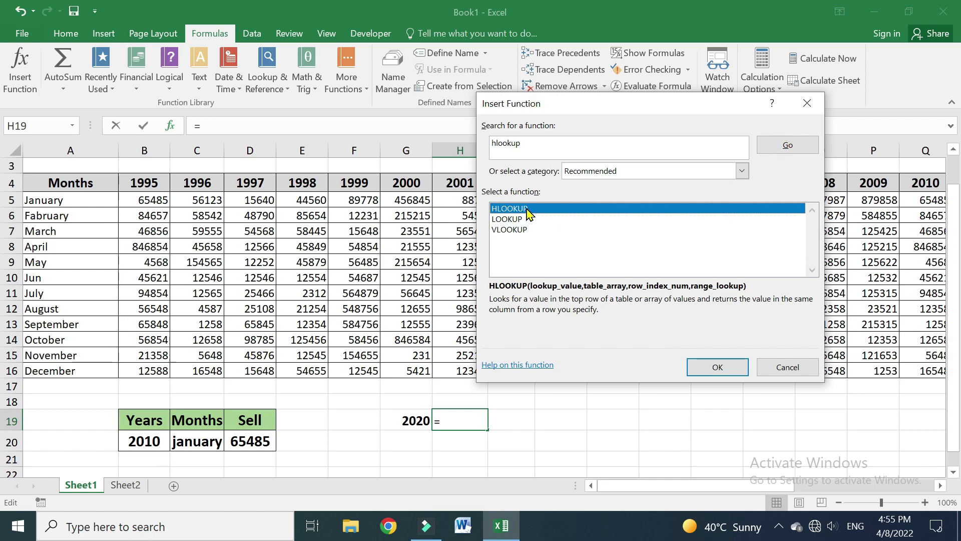
left_click(731, 371)
left_click_drag(648, 125, 628, 120)
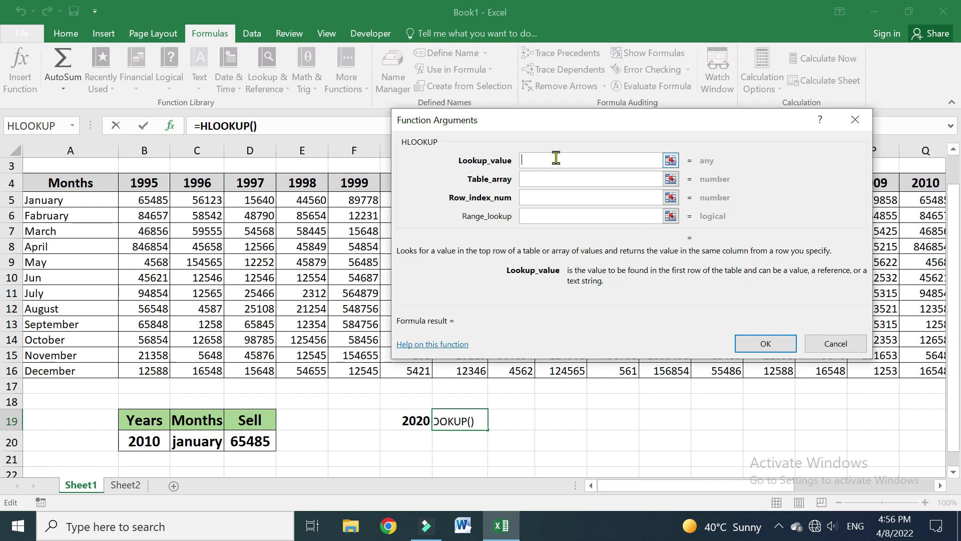
Set the HLOOKUP lookup value to G19 and the table array to B4:AC16, covering all years and months.
left_click(413, 421)
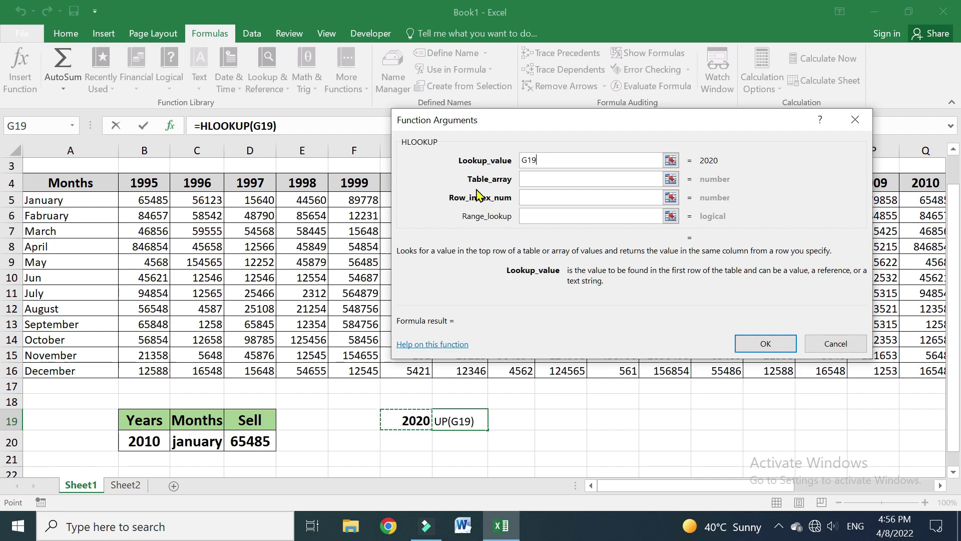
left_click(537, 177)
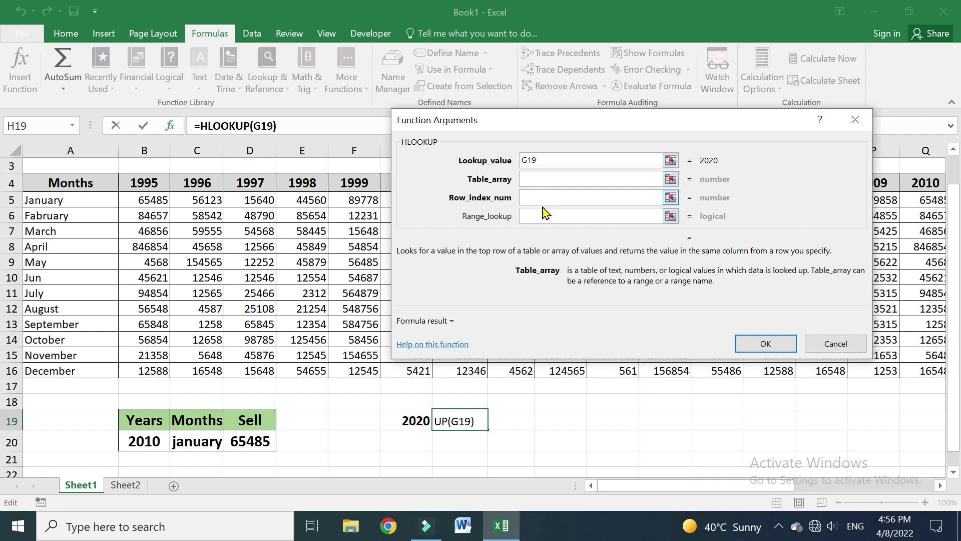
left_click(133, 182)
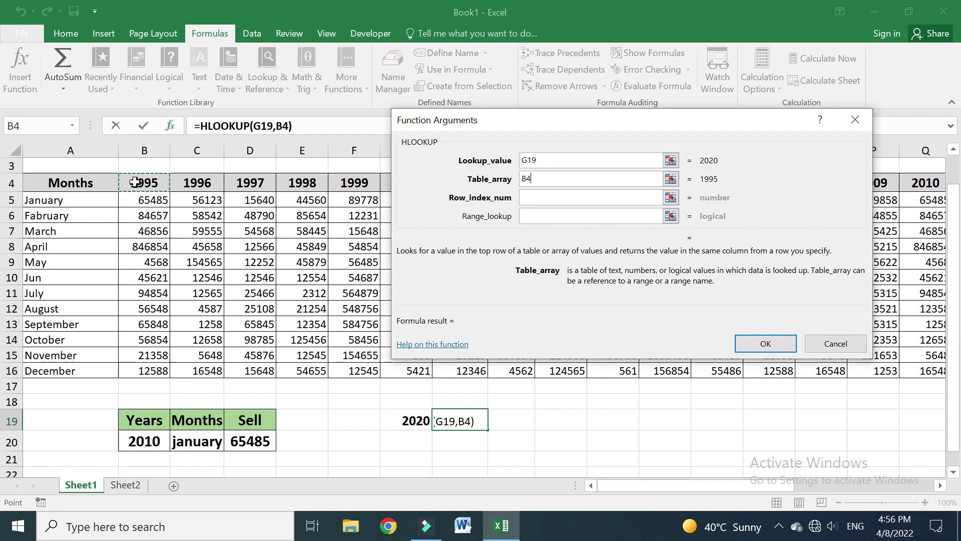
key("ctrl+shift+Down")
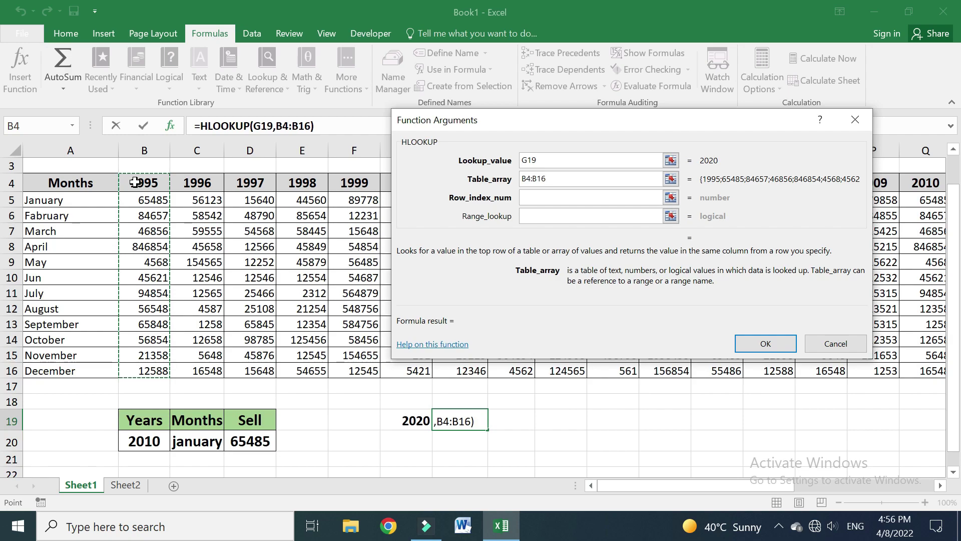
key("ctrl+shift+Right")
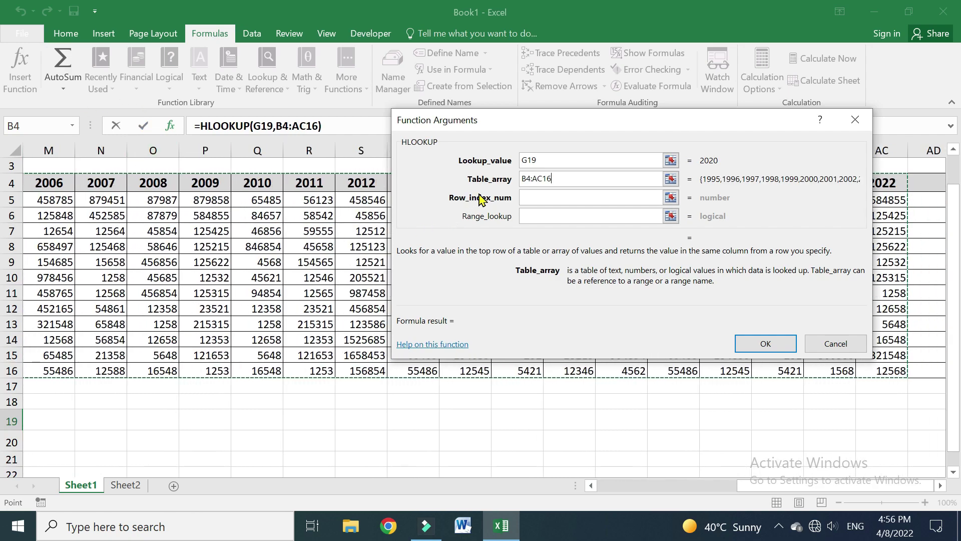
Complete the H19 HLOOKUP with row index number 2 and range lookup 0, and check the result beside the year.
left_click(537, 197)
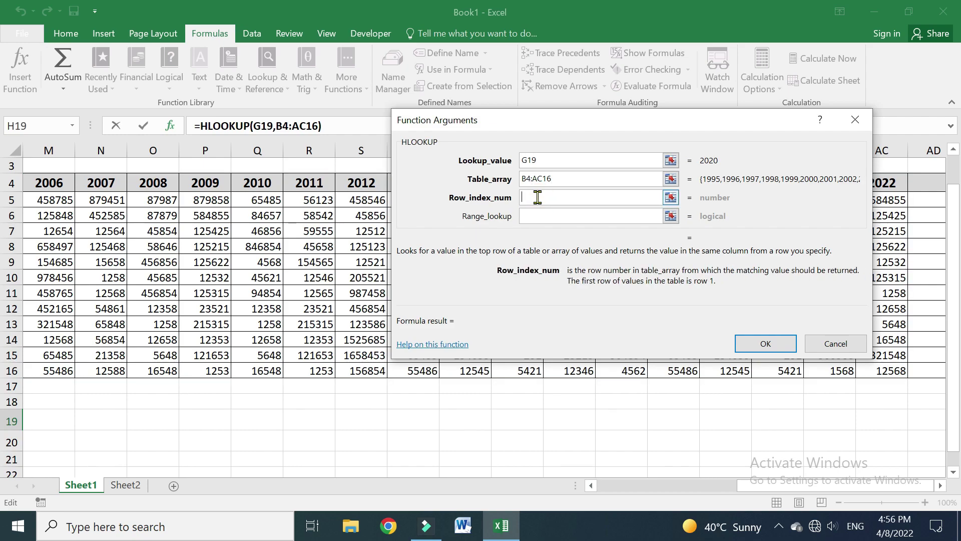
type("2")
key("Tab")
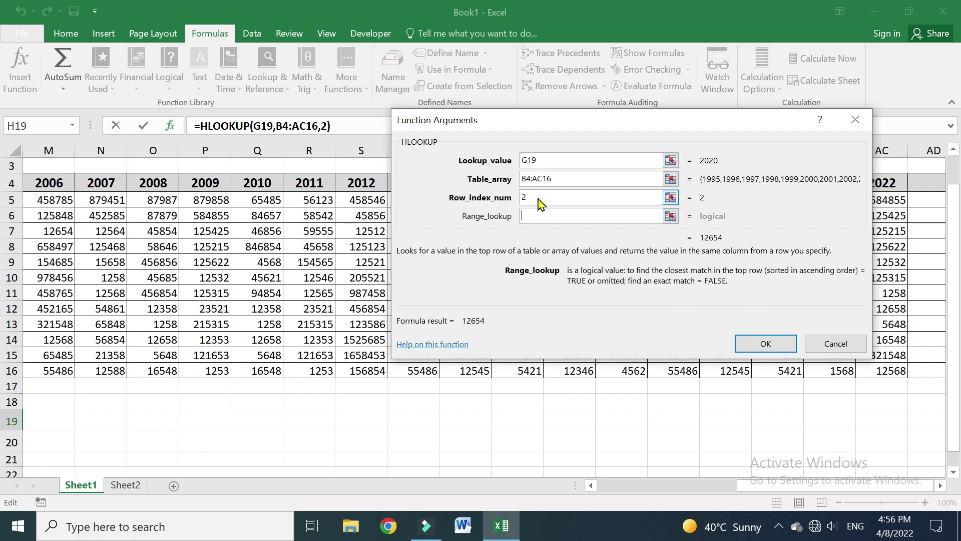
type("0")
left_click(759, 344)
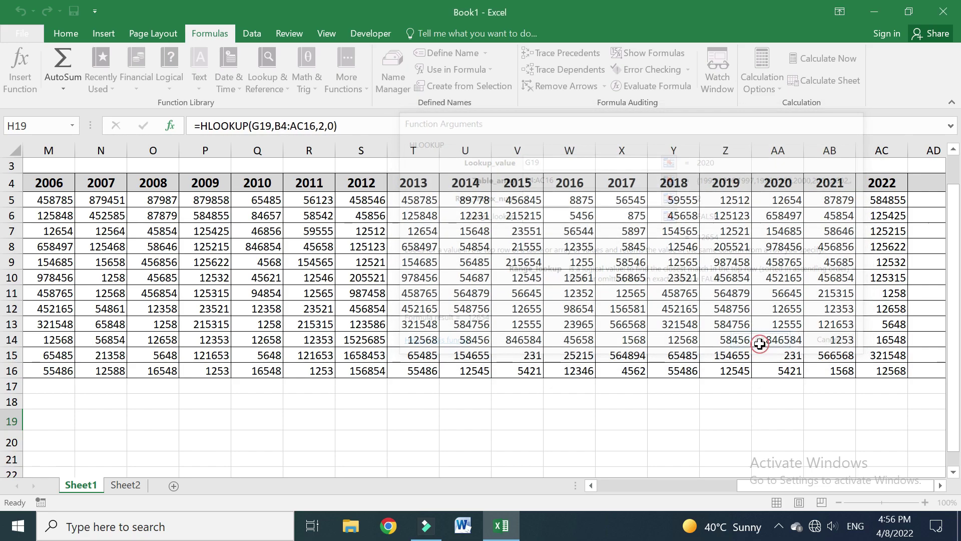
left_click_drag(797, 486, 715, 499)
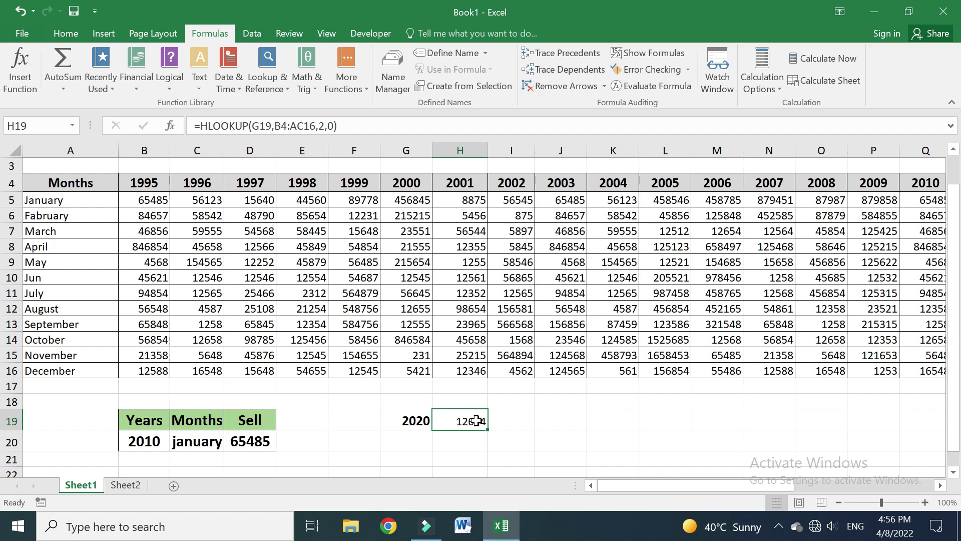
From cell F20, browse the recently used functions such as SUM, AVERAGE, IF and HYPERLINK without inserting any.
left_click(351, 437)
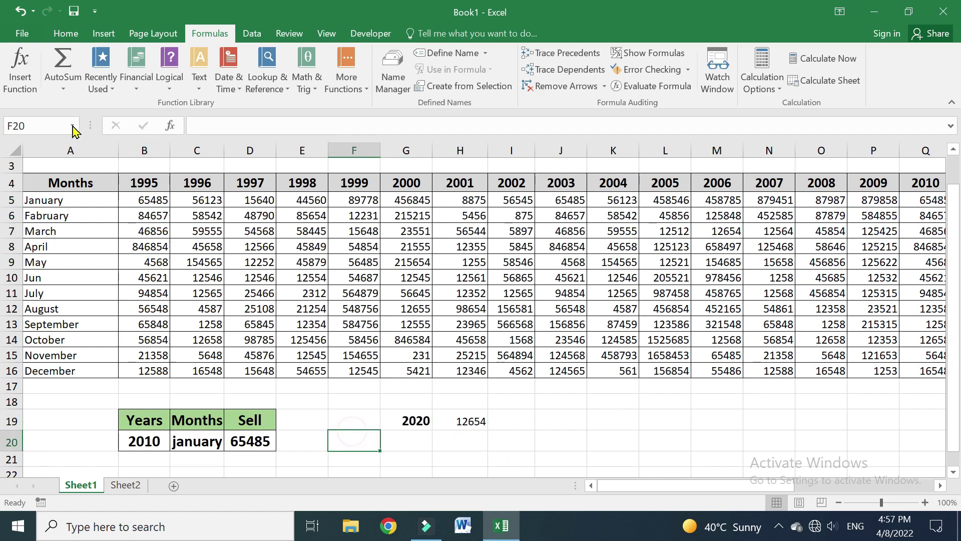
left_click(10, 83)
left_click(509, 216)
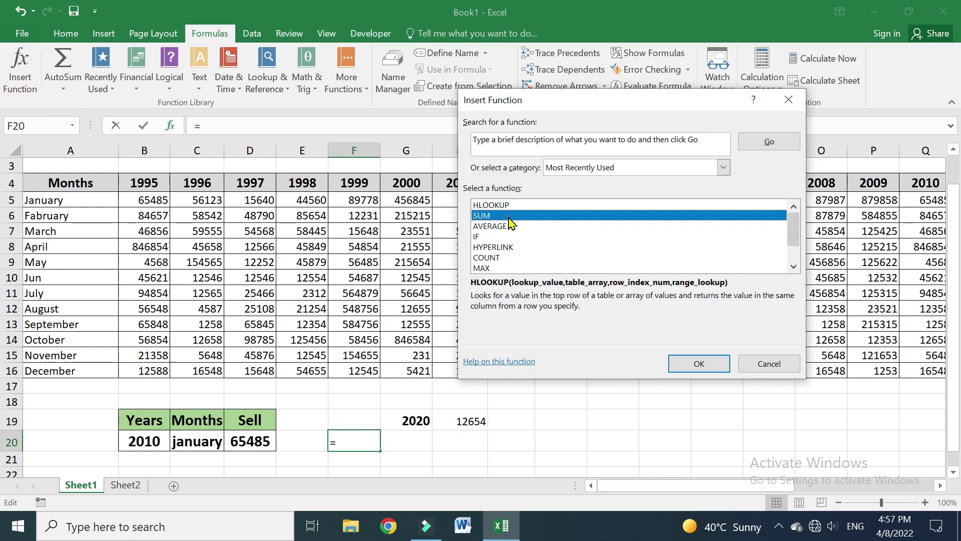
left_click(507, 226)
left_click(503, 237)
left_click(501, 247)
scroll(525, 269, "down", 1)
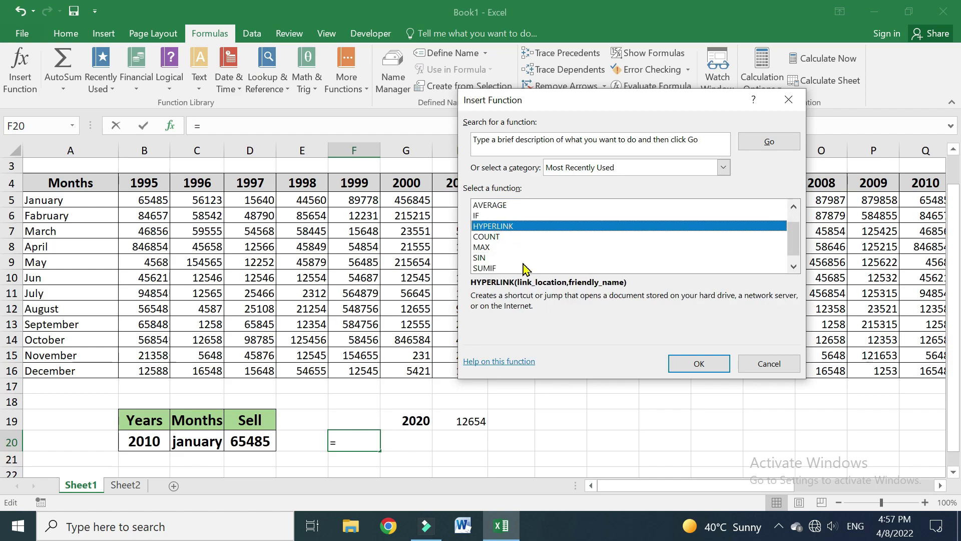
scroll(524, 269, "down", 1)
scroll(526, 270, "up", 2)
left_click(778, 362)
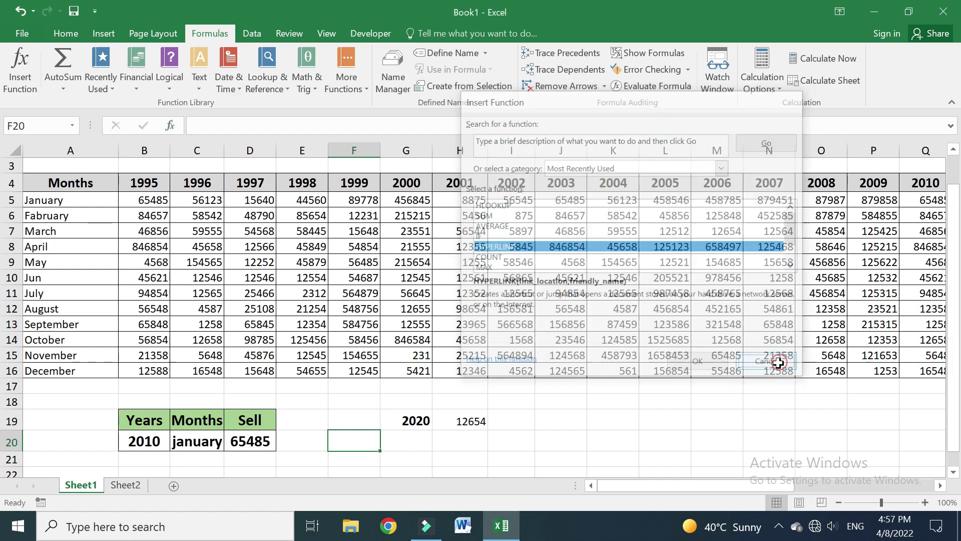